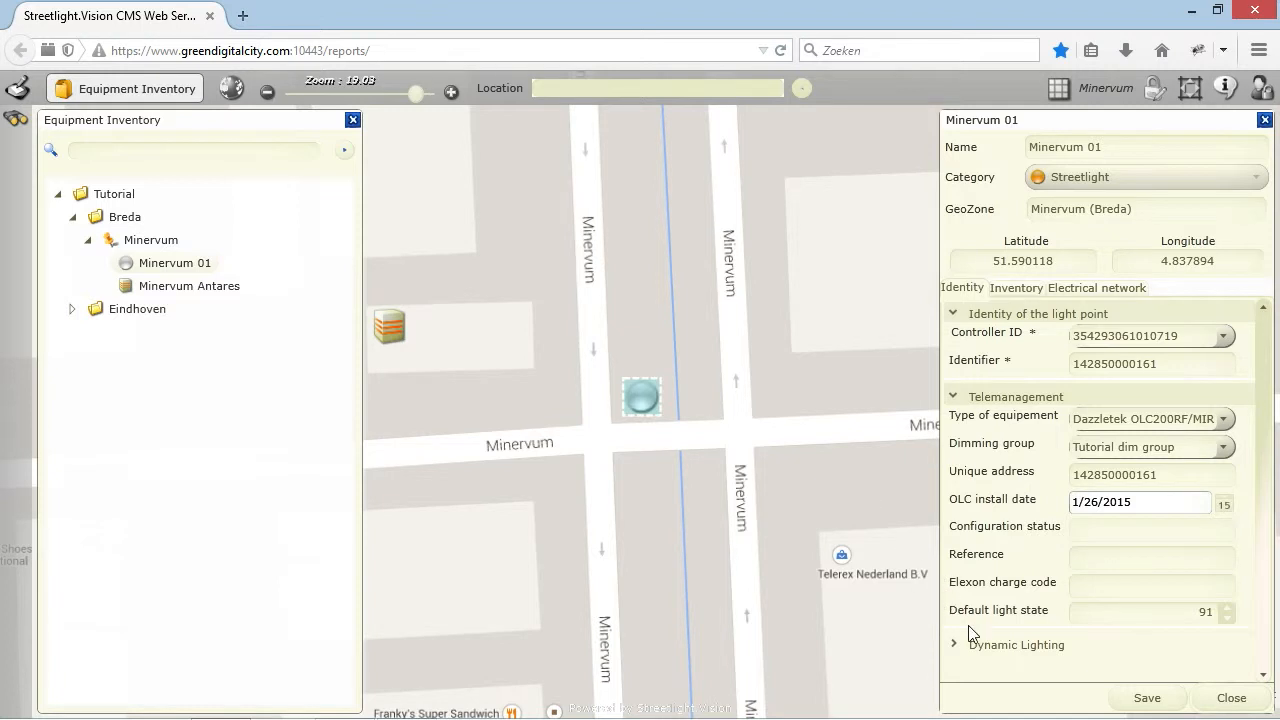
# Examine the Dynamic Lighting settings of streetlight Minervum 01, including its activation and sensor group
pyautogui.click(985, 645)
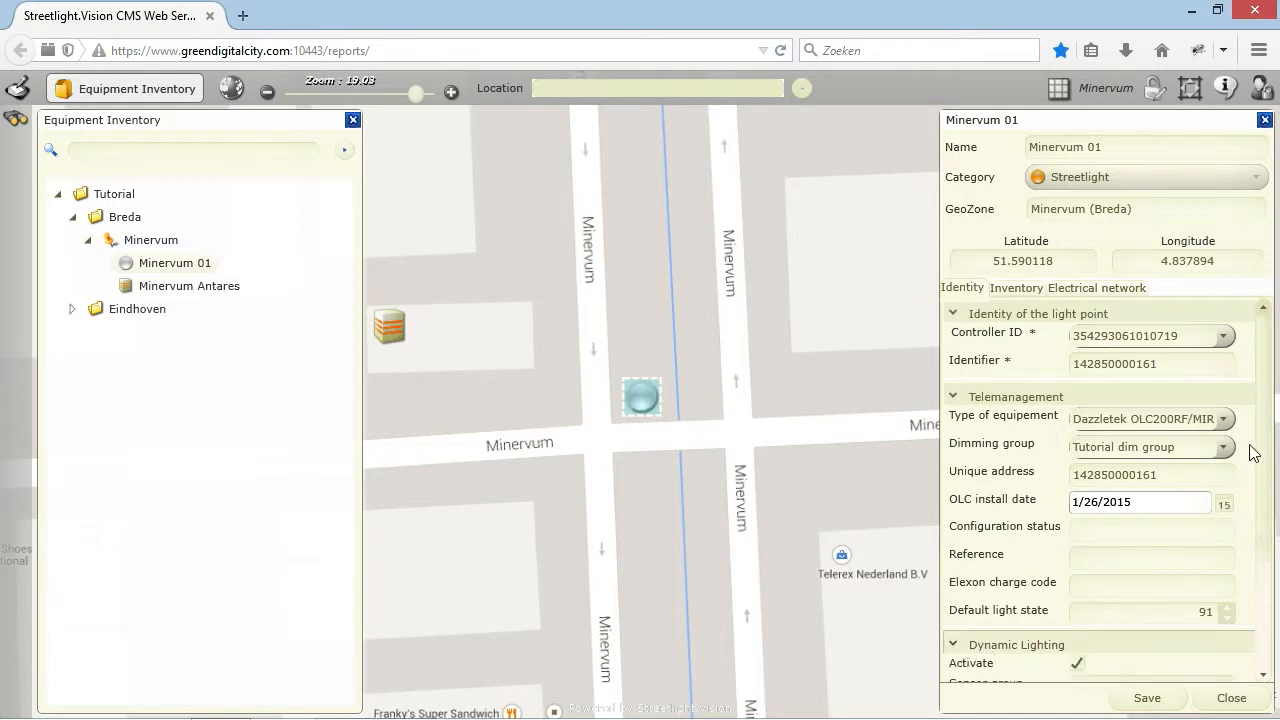
pyautogui.scroll(-3, 1262, 430)
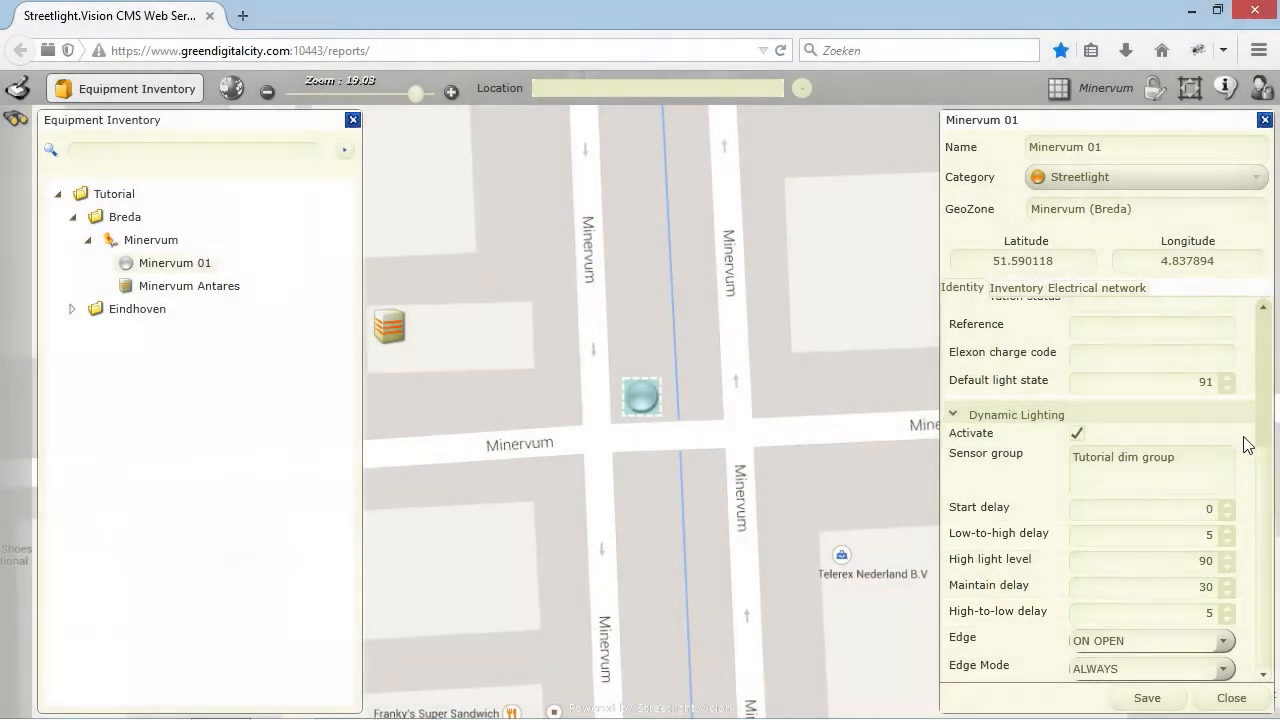
pyautogui.click(1079, 437)
pyautogui.click(1218, 458)
pyautogui.scroll(5, 1268, 515)
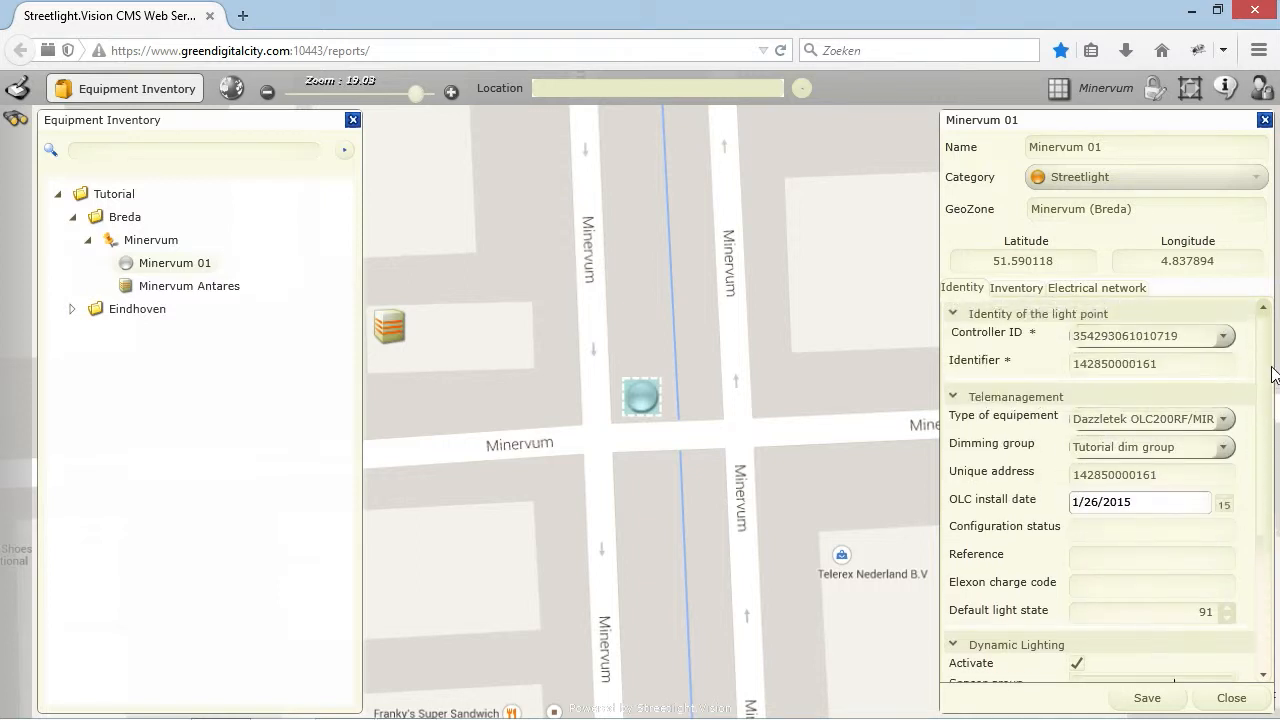
pyautogui.scroll(-3, 1266, 434)
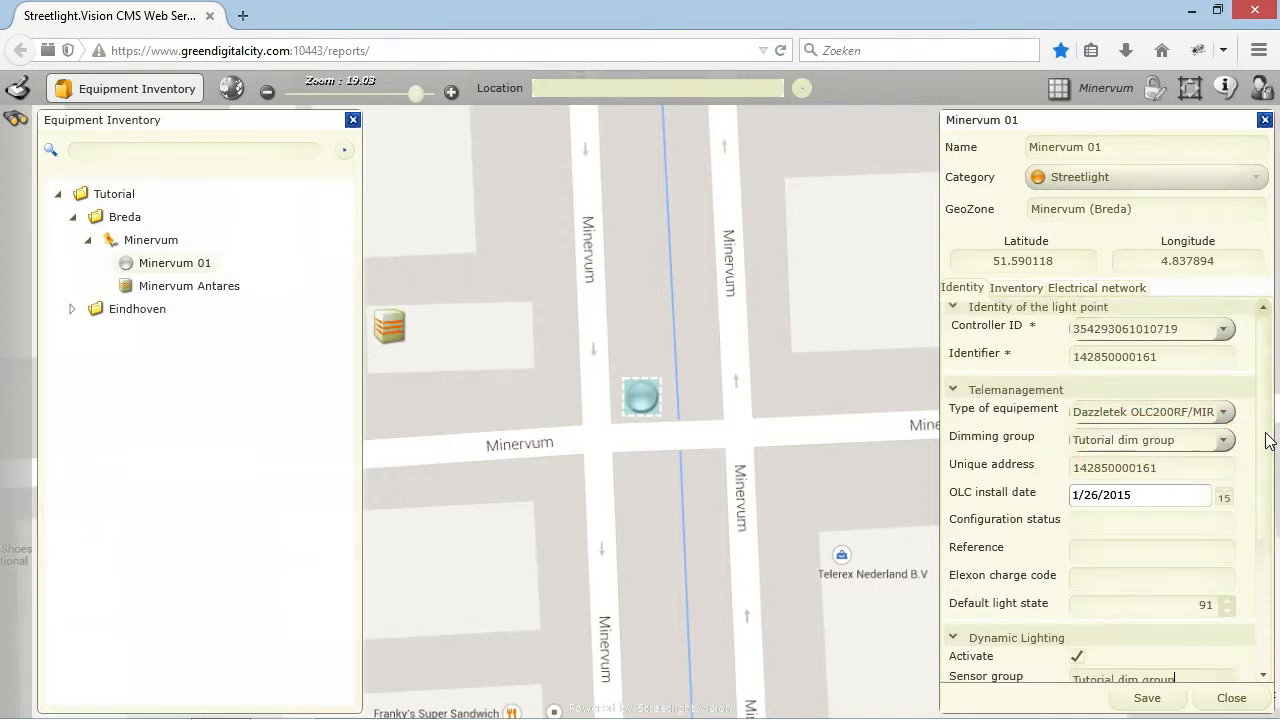
pyautogui.scroll(-1, 1266, 553)
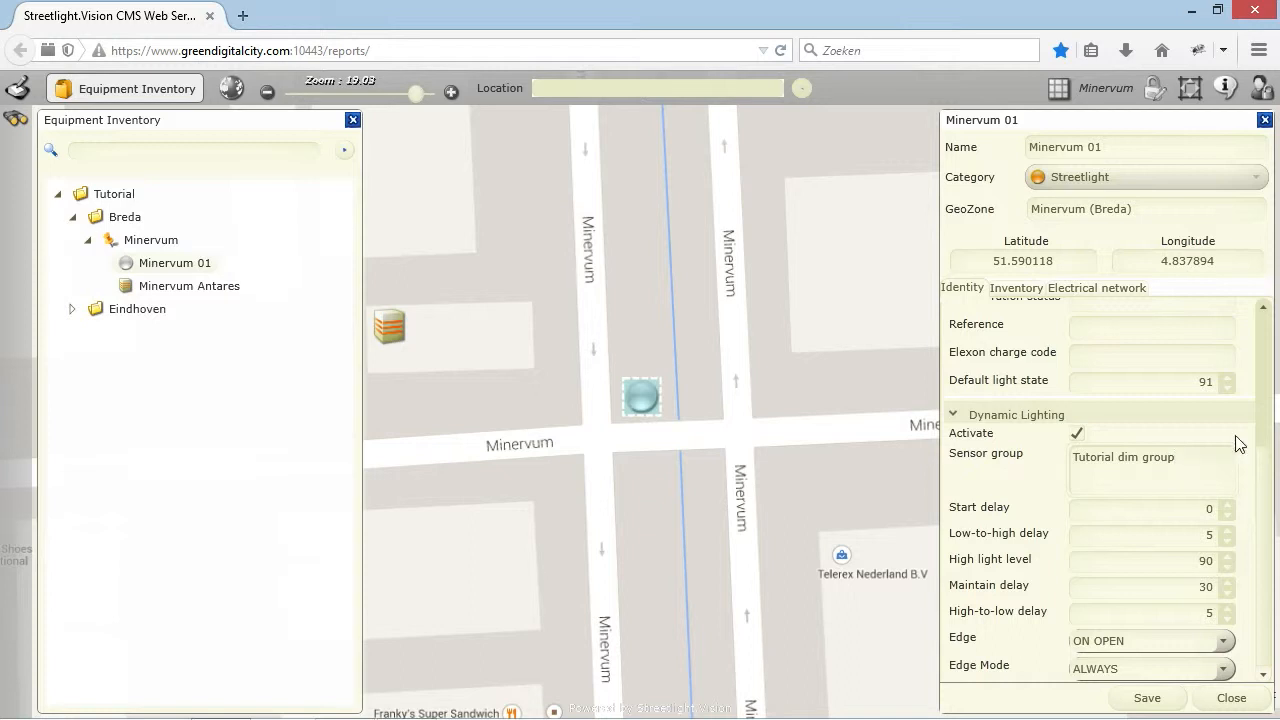
# Replace the sensor group with the light point's identifier, copied from its identity details, and overwrite that entry with "network"
pyautogui.scroll(4, 1264, 480)
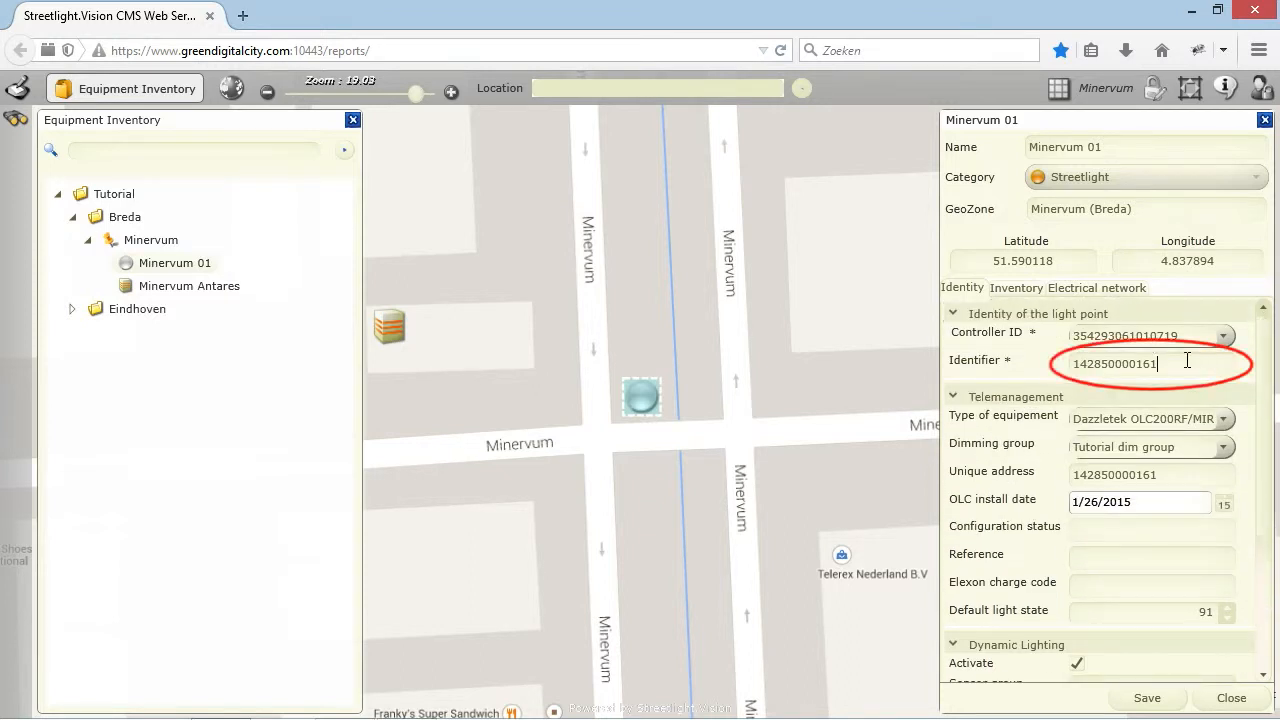
pyautogui.moveTo(1186, 360); pyautogui.dragTo(1056, 366)
pyautogui.hotkey('ctrl', 'c')
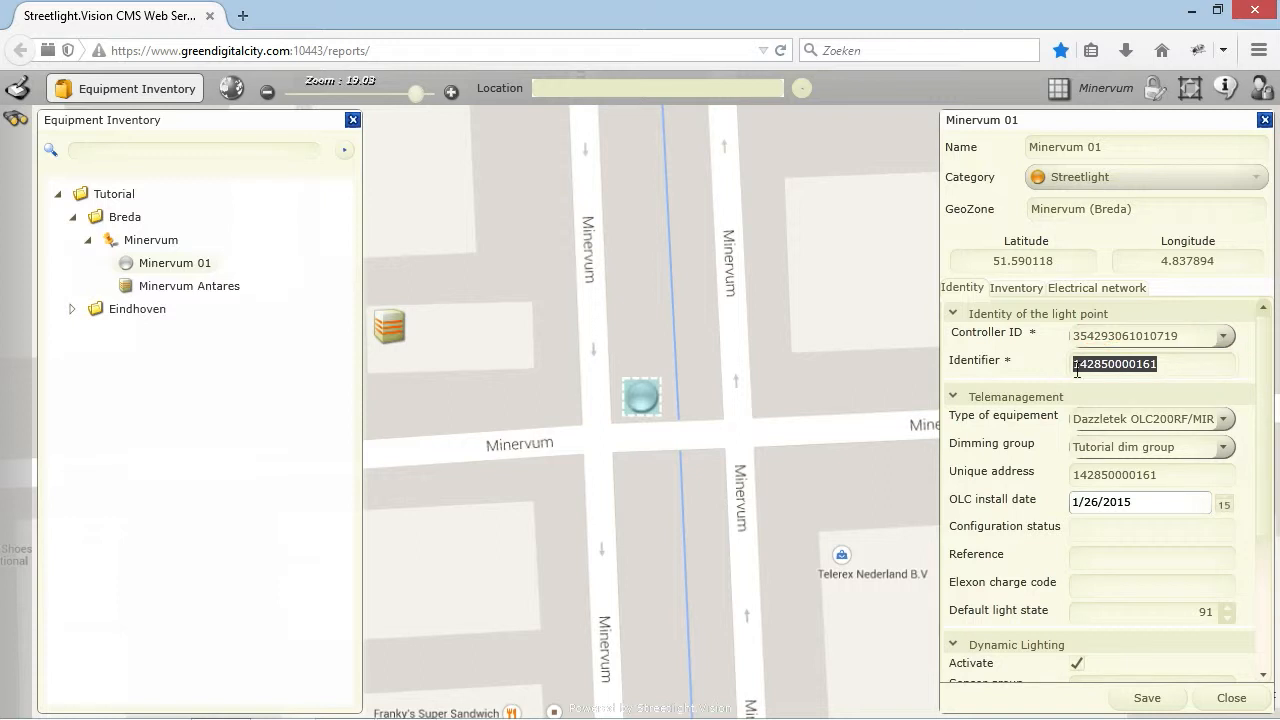
pyautogui.scroll(-1, 1268, 446)
pyautogui.scroll(-3, 1268, 446)
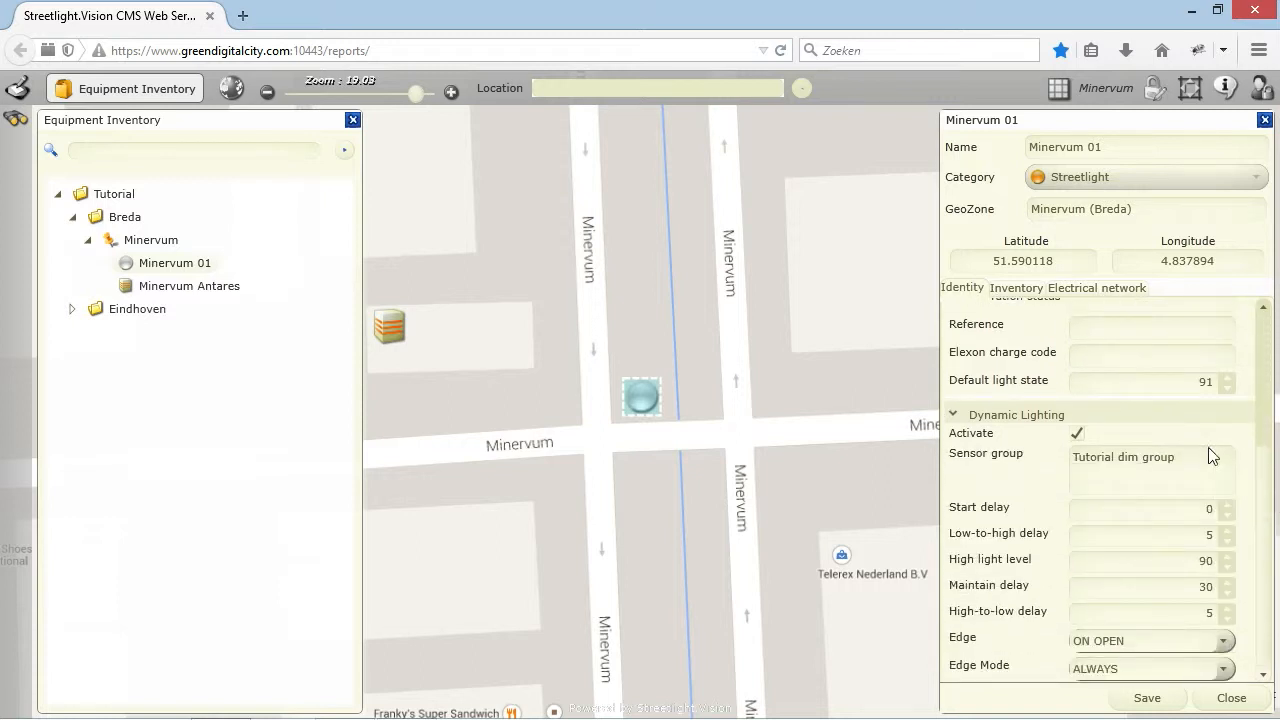
pyautogui.moveTo(1174, 457); pyautogui.dragTo(1008, 463)
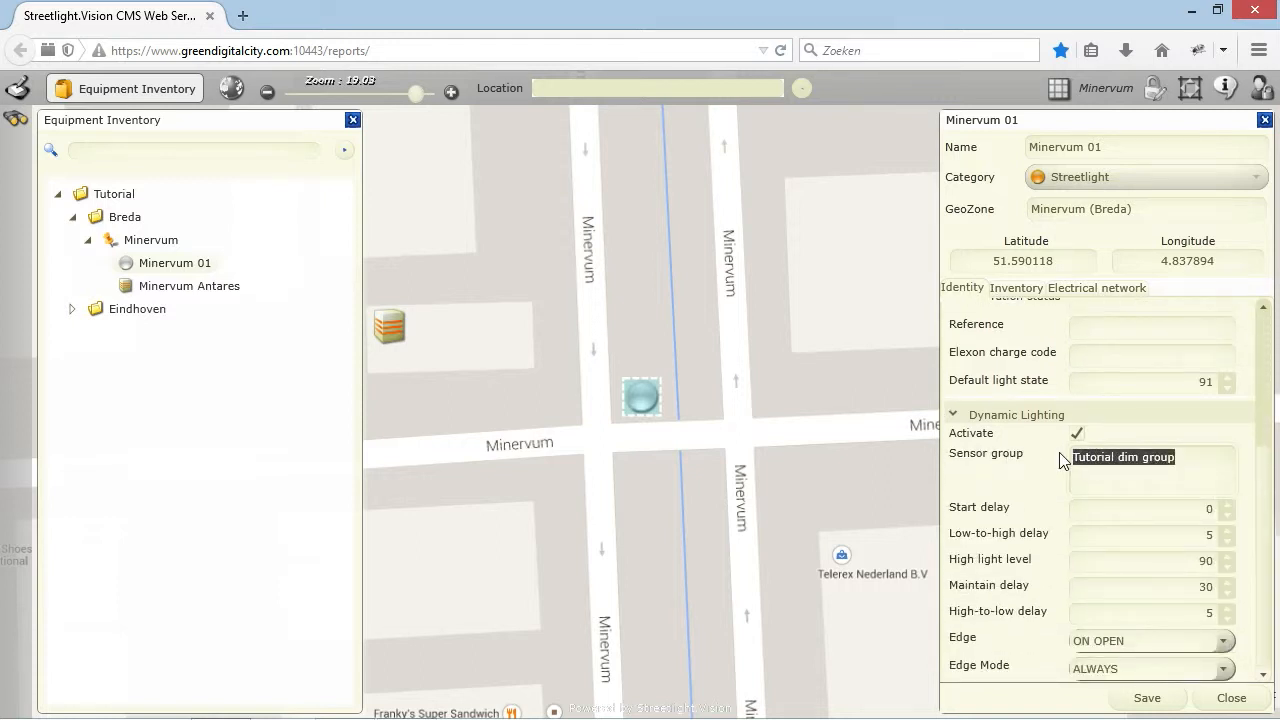
pyautogui.hotkey('ctrl', 'v')
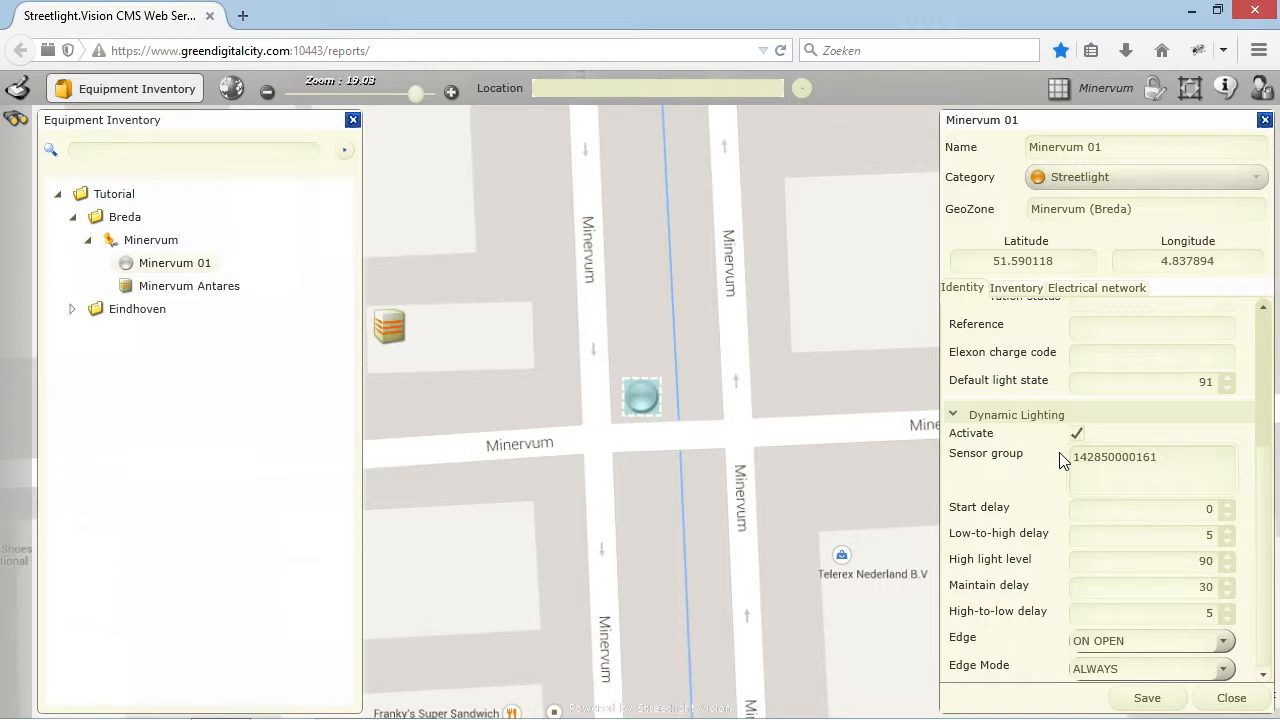
pyautogui.hotkey('ctrl', 'a')
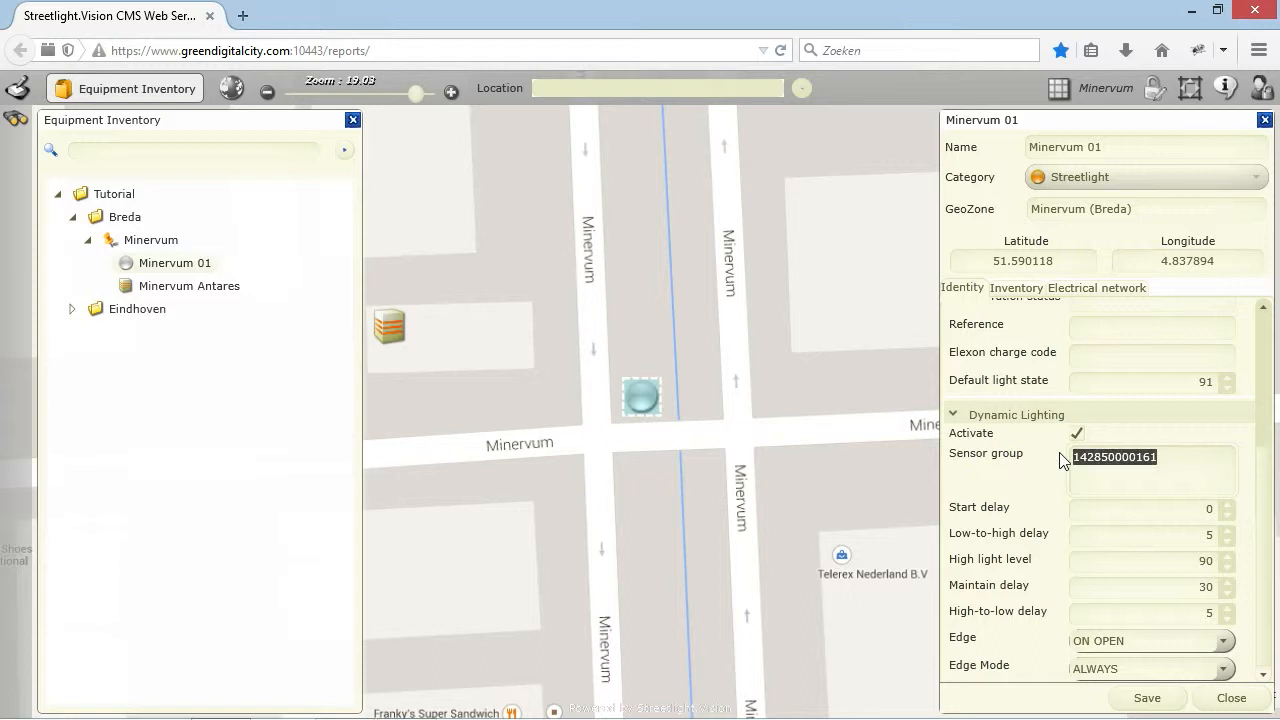
pyautogui.write('network')
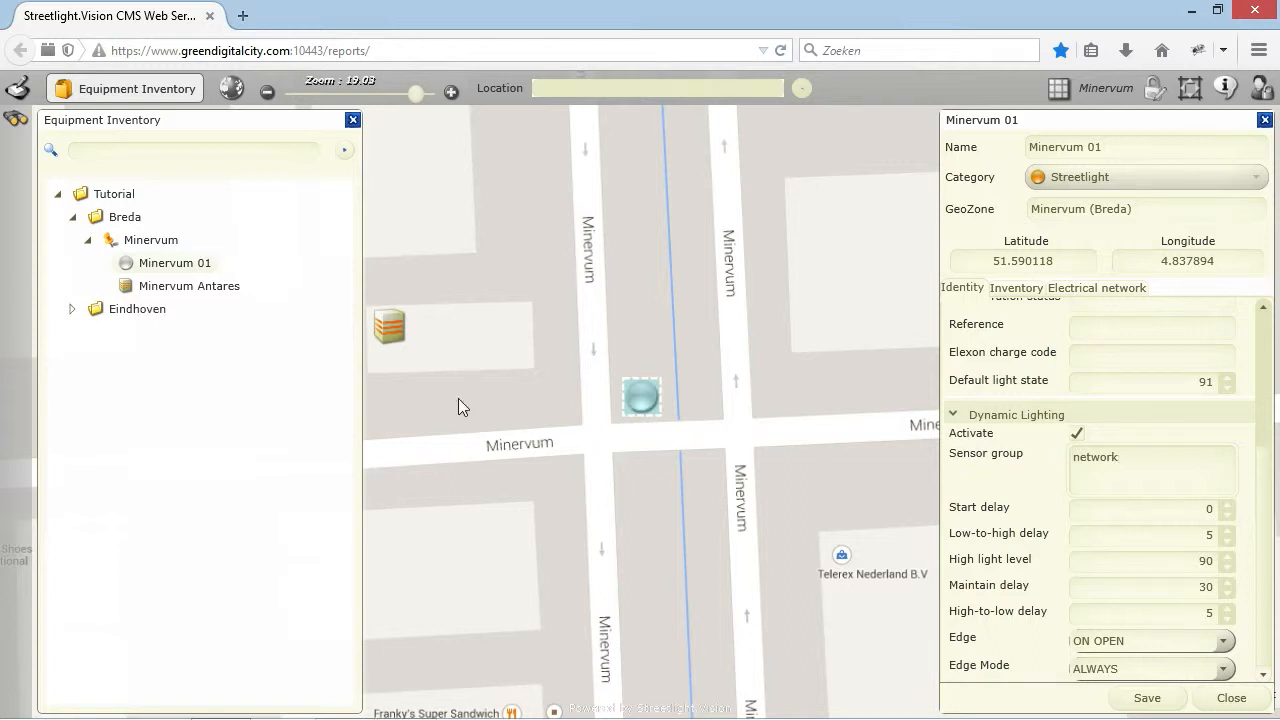
# Compare the controller ID of Minervum Antares with the one assigned to streetlight Minervum 01
pyautogui.click(190, 286)
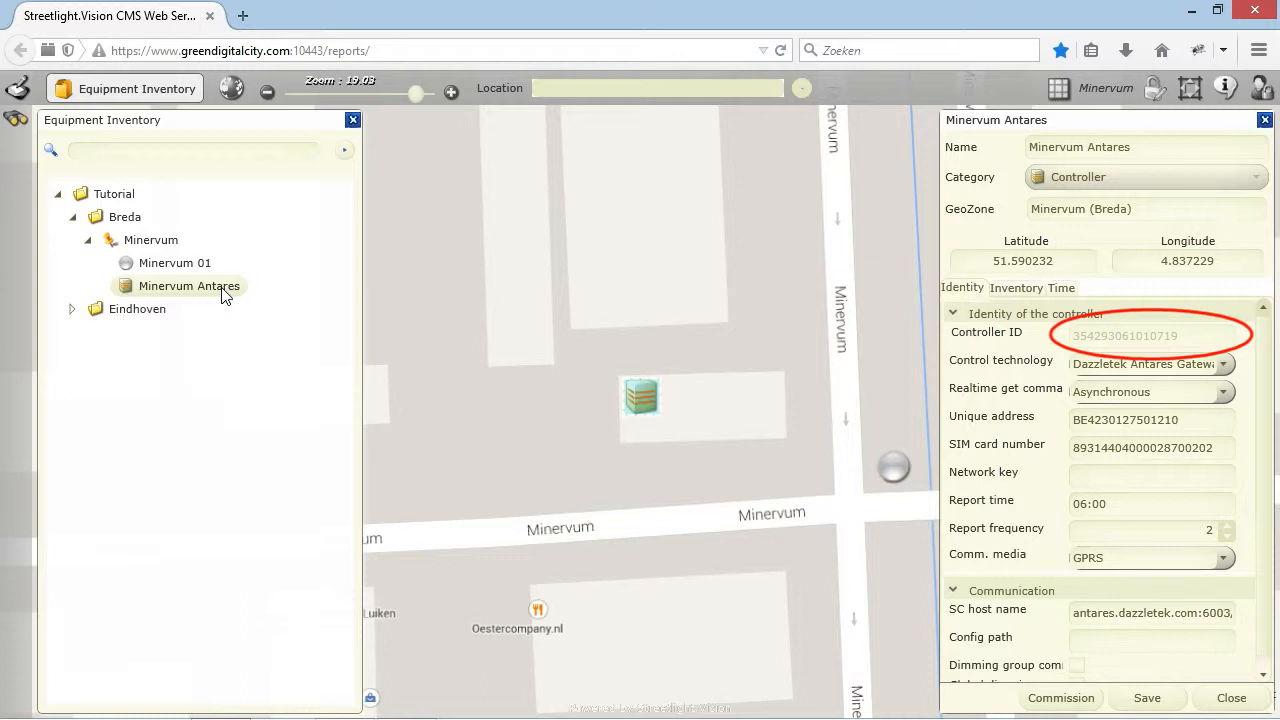
pyautogui.click(175, 263)
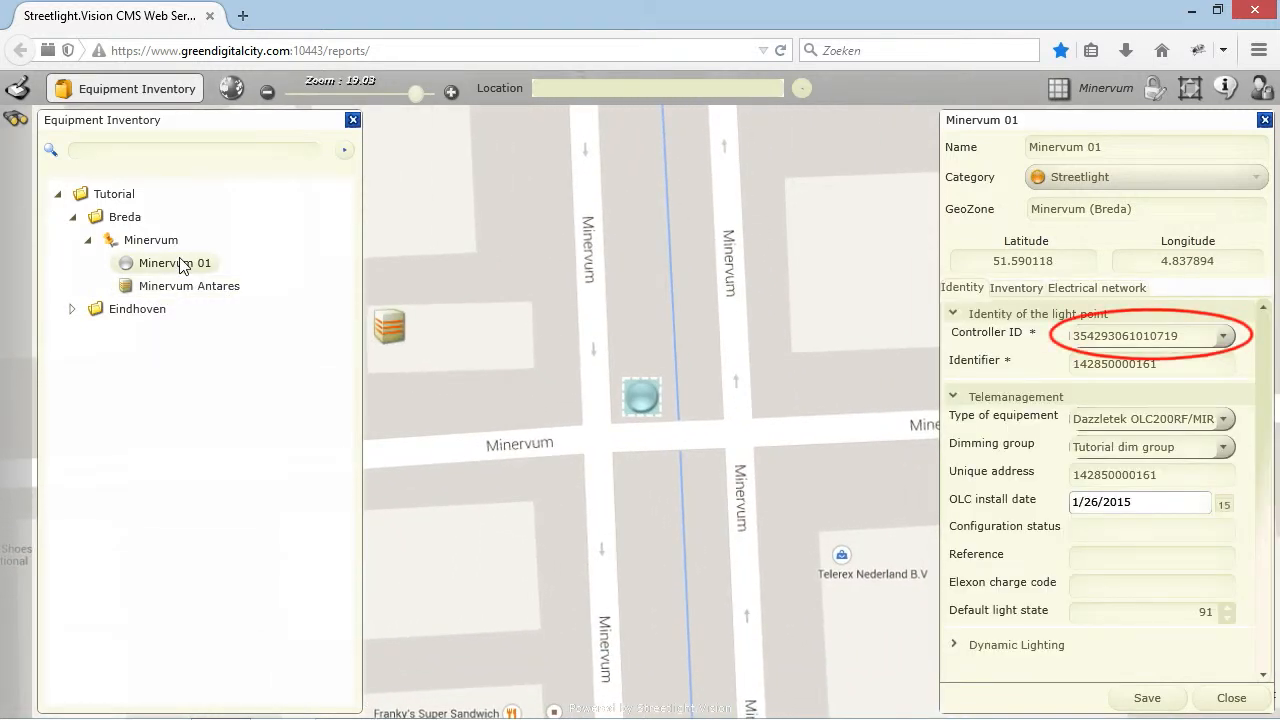
# Try a start delay of 10 in the Dynamic Lighting settings of Minervum 01, and set it back to 0
pyautogui.click(997, 648)
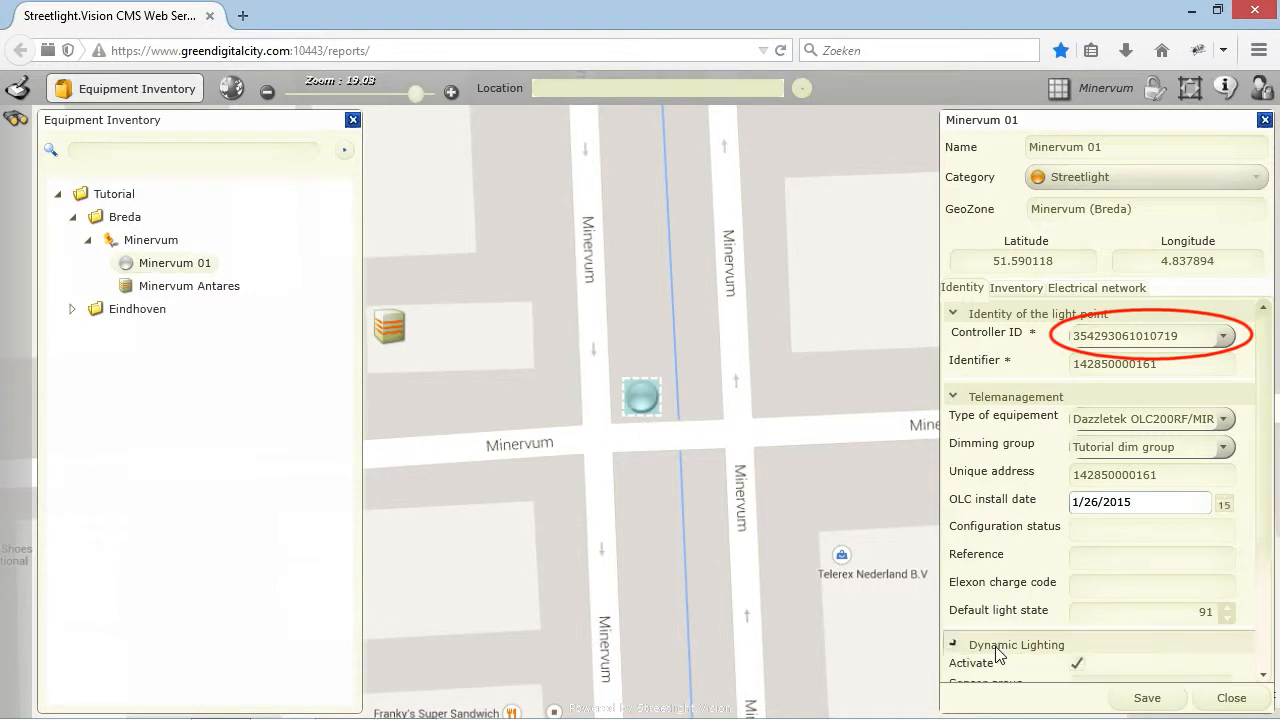
pyautogui.scroll(-3, 1257, 480)
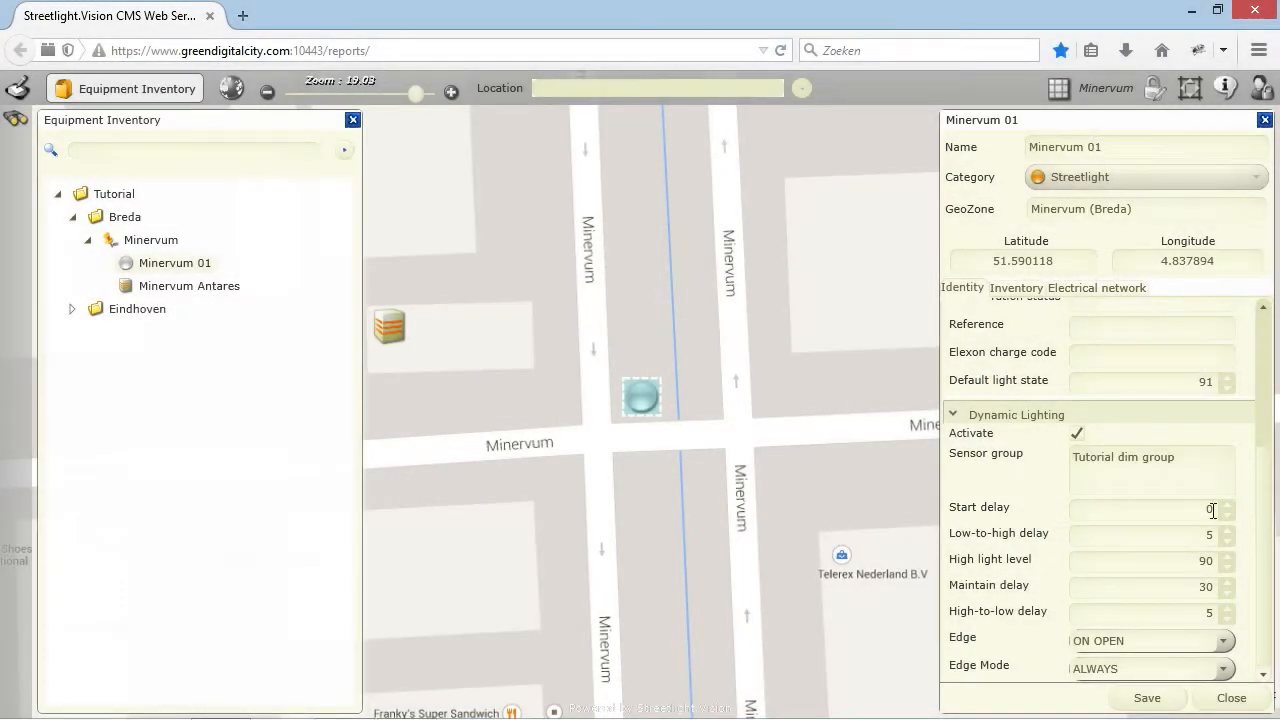
pyautogui.moveTo(1206, 510); pyautogui.dragTo(1258, 488)
pyautogui.write('10')
pyautogui.press('BackSpace')
pyautogui.press('BackSpace')
pyautogui.write('0')
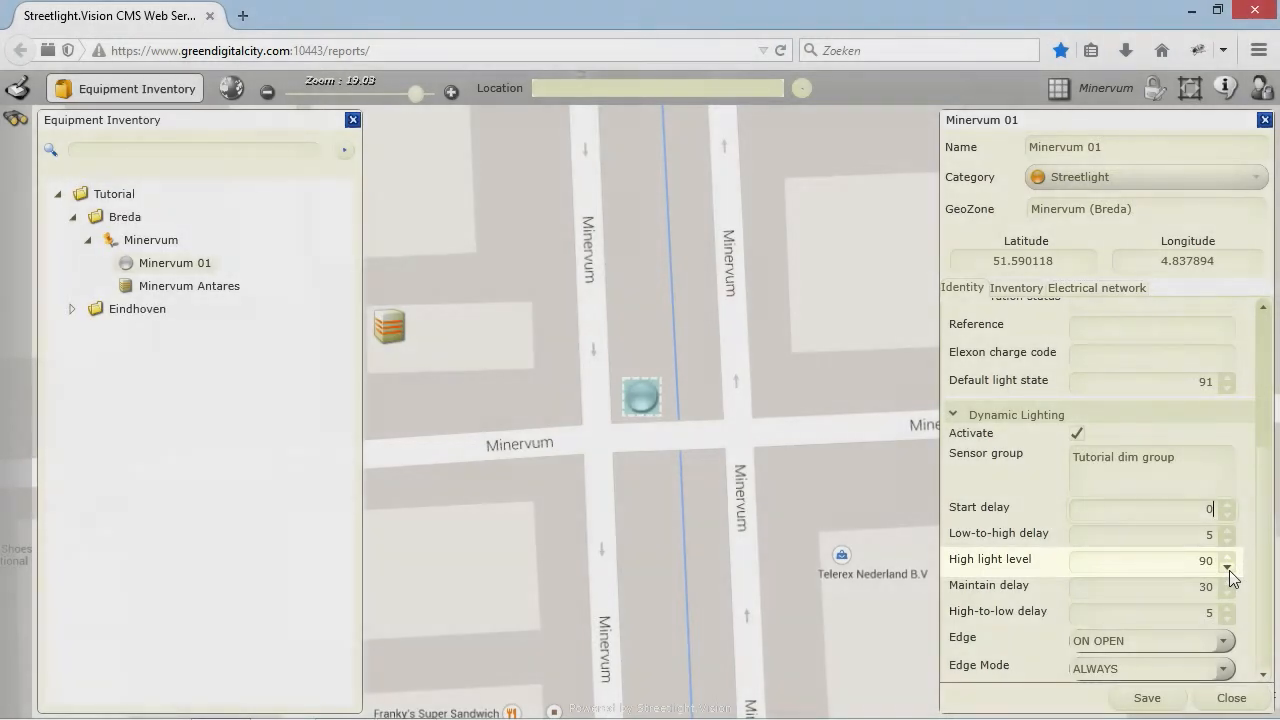
# Lower the high light level to 86 and raise it back to 90
pyautogui.click(1227, 567)
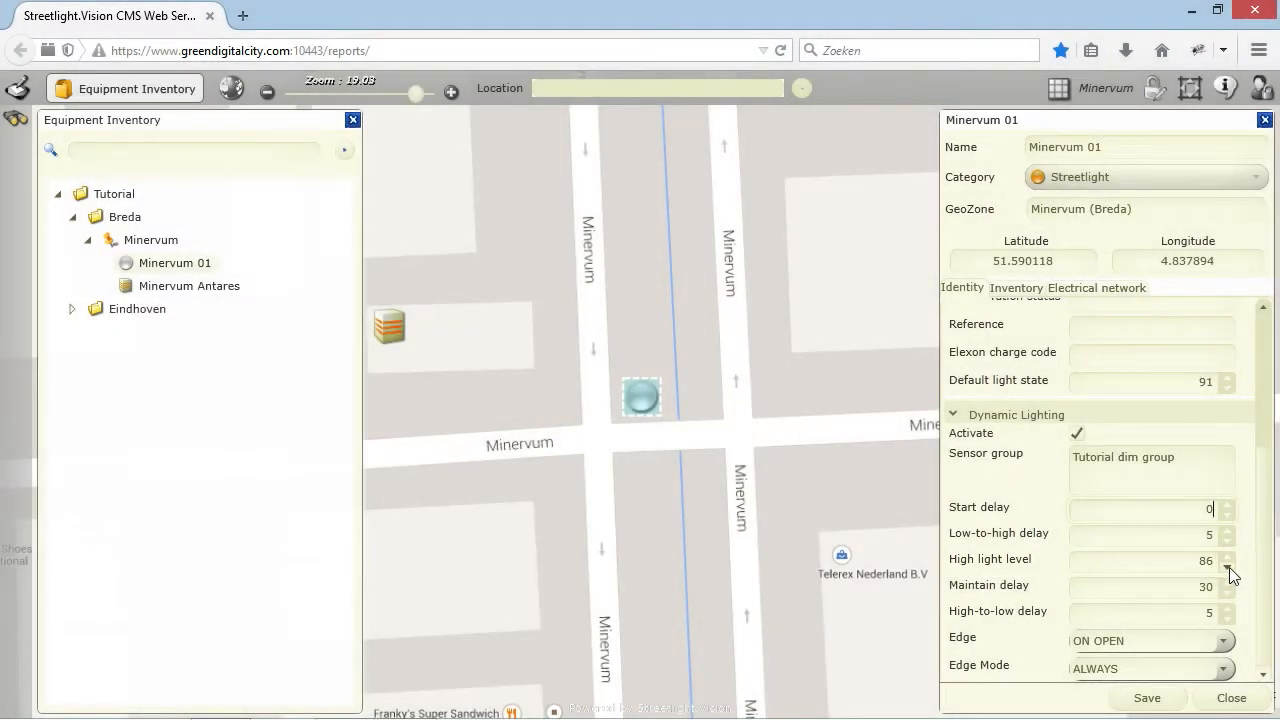
pyautogui.click(1228, 558)
pyautogui.click(1228, 558)
pyautogui.click(1228, 558)
# Set the maintain delay to 20 and look through the available Edge options
pyautogui.doubleClick(1207, 587)
pyautogui.write('20')
pyautogui.click(1225, 641)
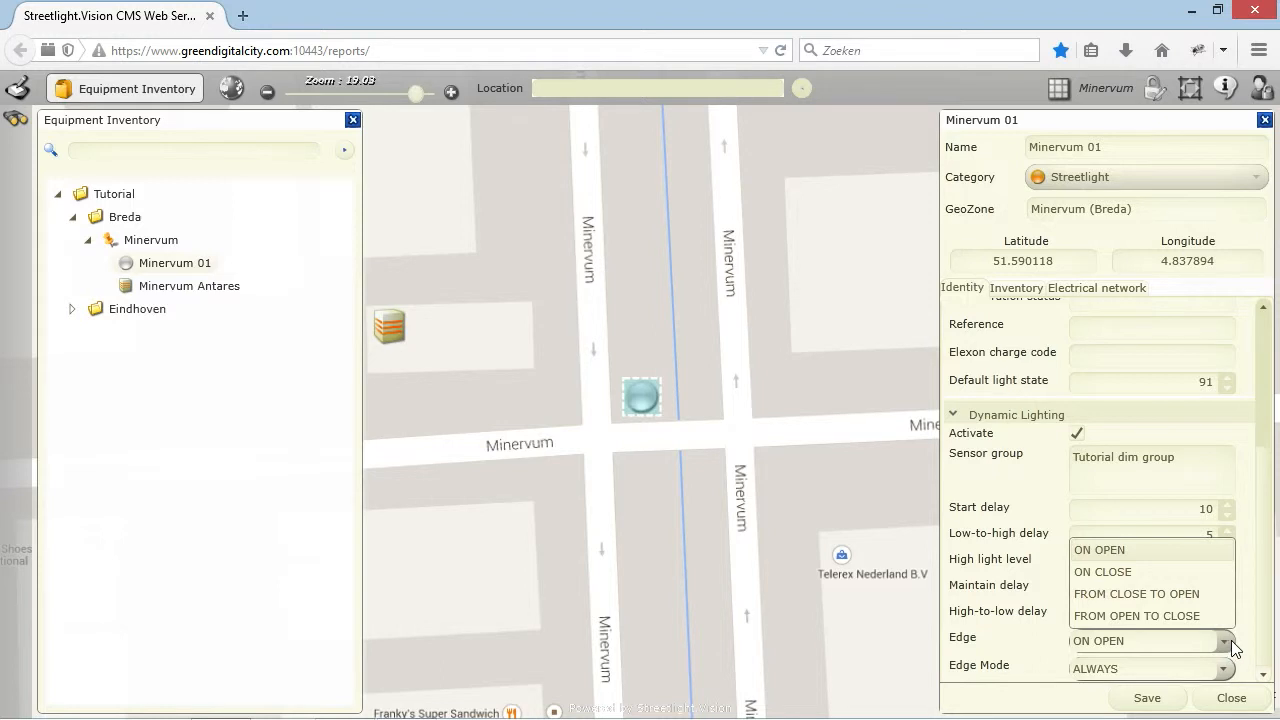
pyautogui.click(1228, 646)
# Try the Edge Mode options HIGHER and LOWER for Minervum 01
pyautogui.click(1226, 670)
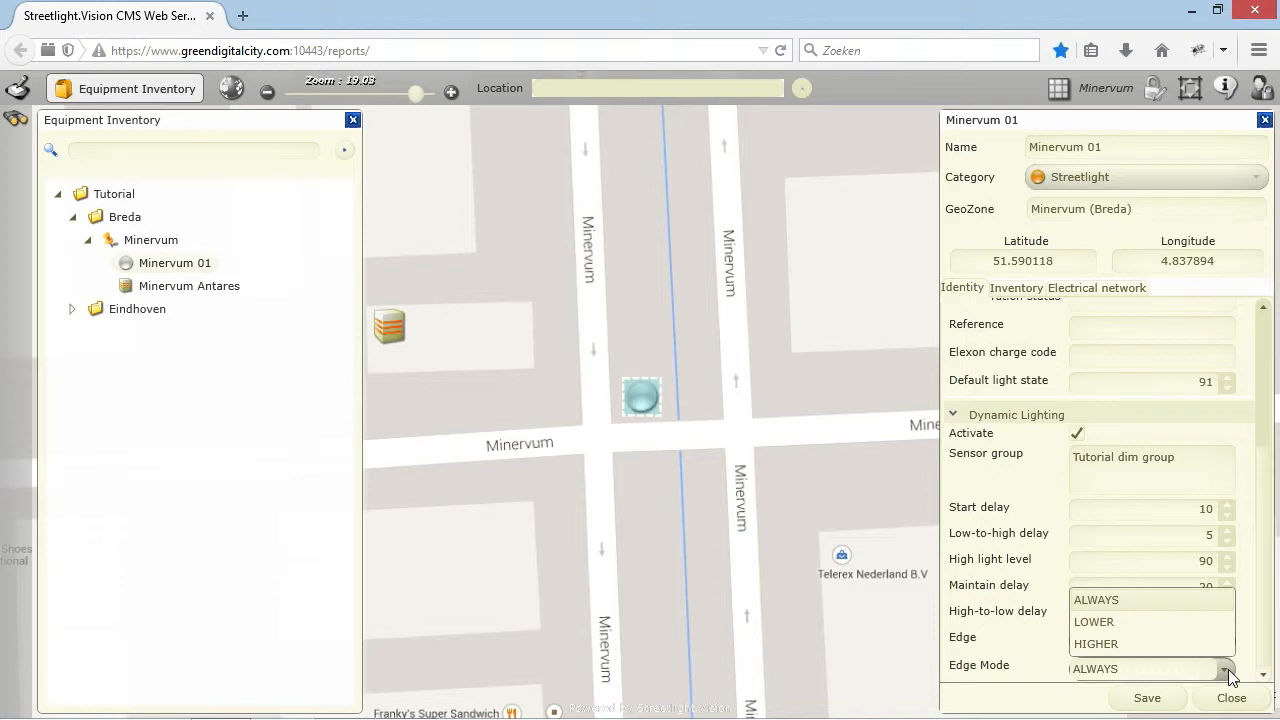
pyautogui.click(1213, 646)
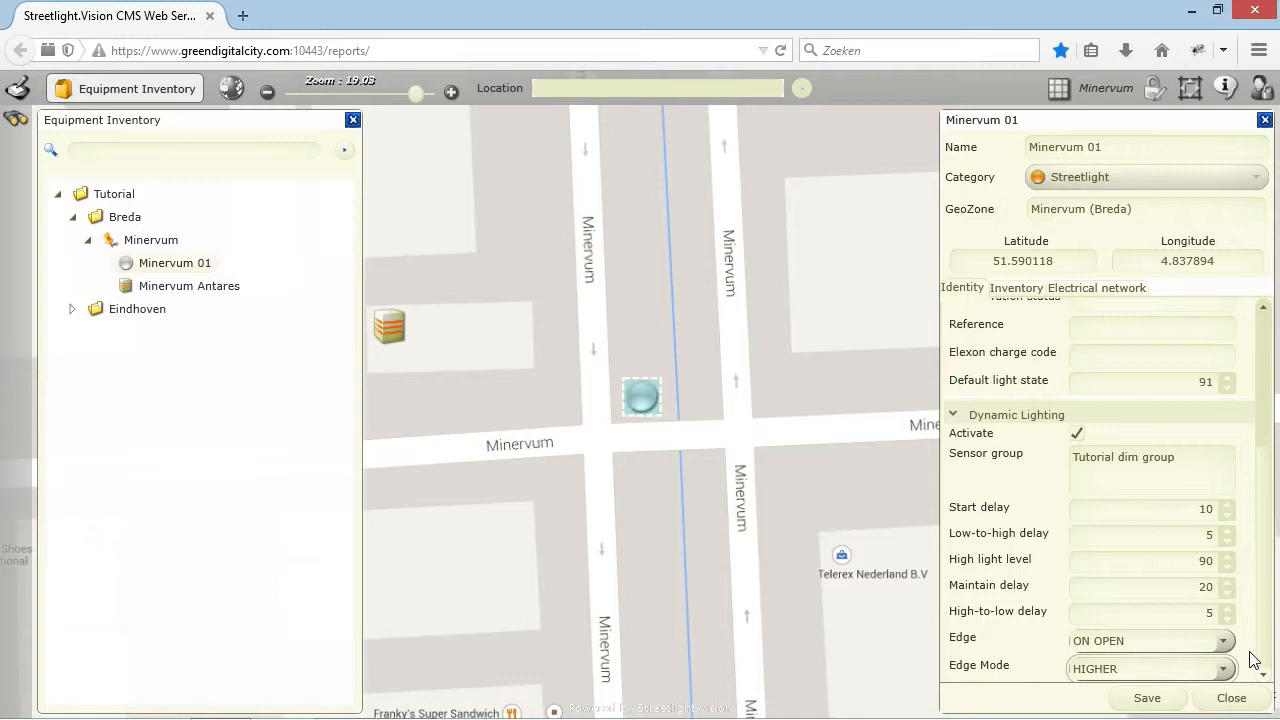
pyautogui.click(1223, 669)
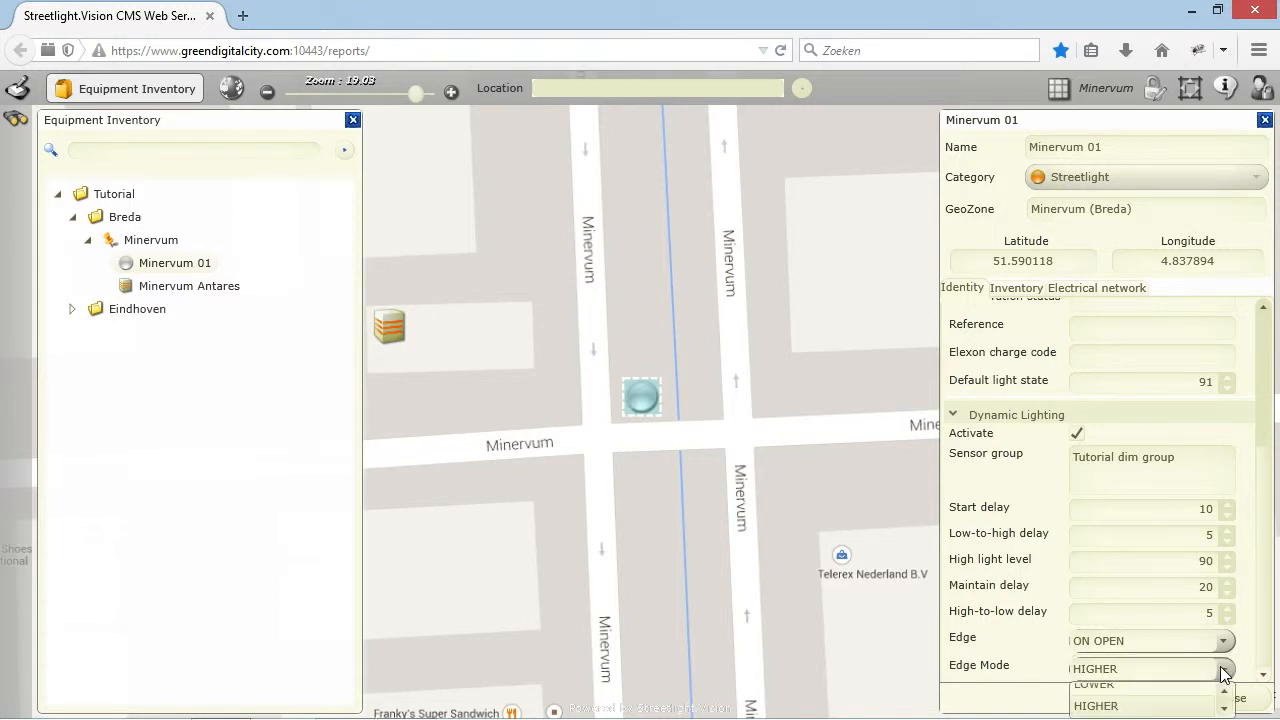
pyautogui.click(1185, 686)
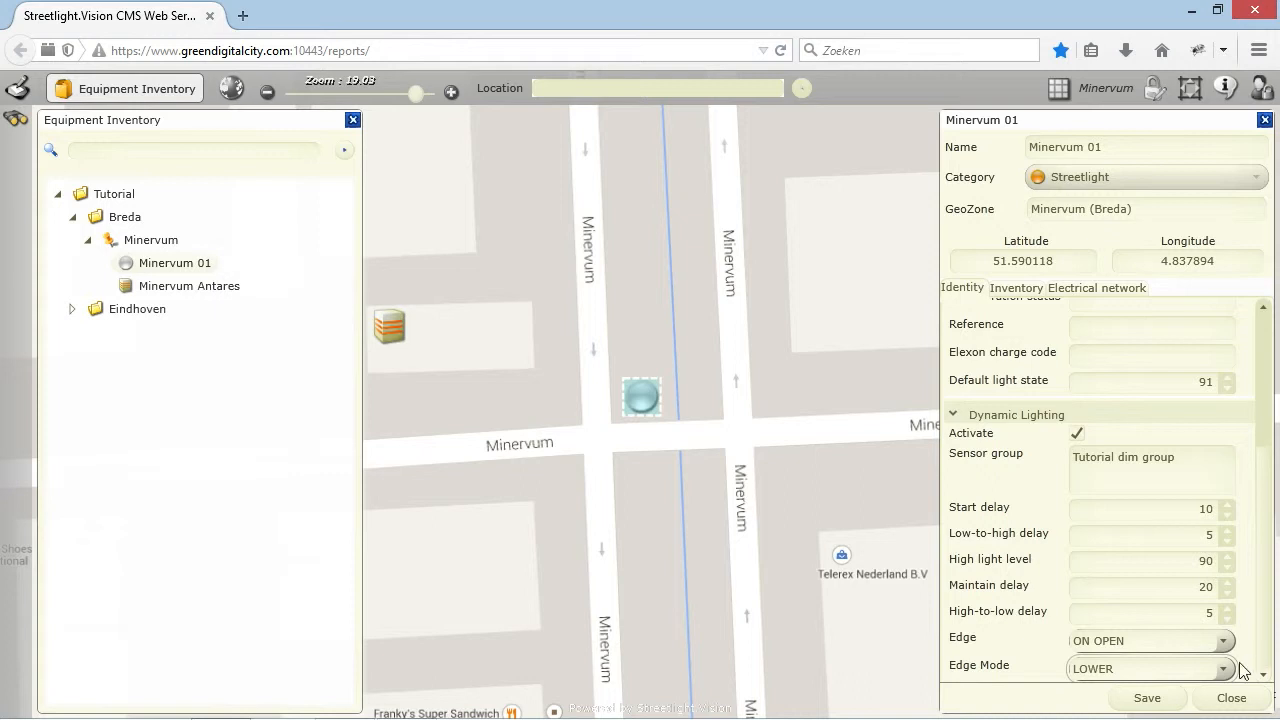
# Set the Edge Mode to ALWAYS and save the changes to Minervum 01
pyautogui.click(1223, 668)
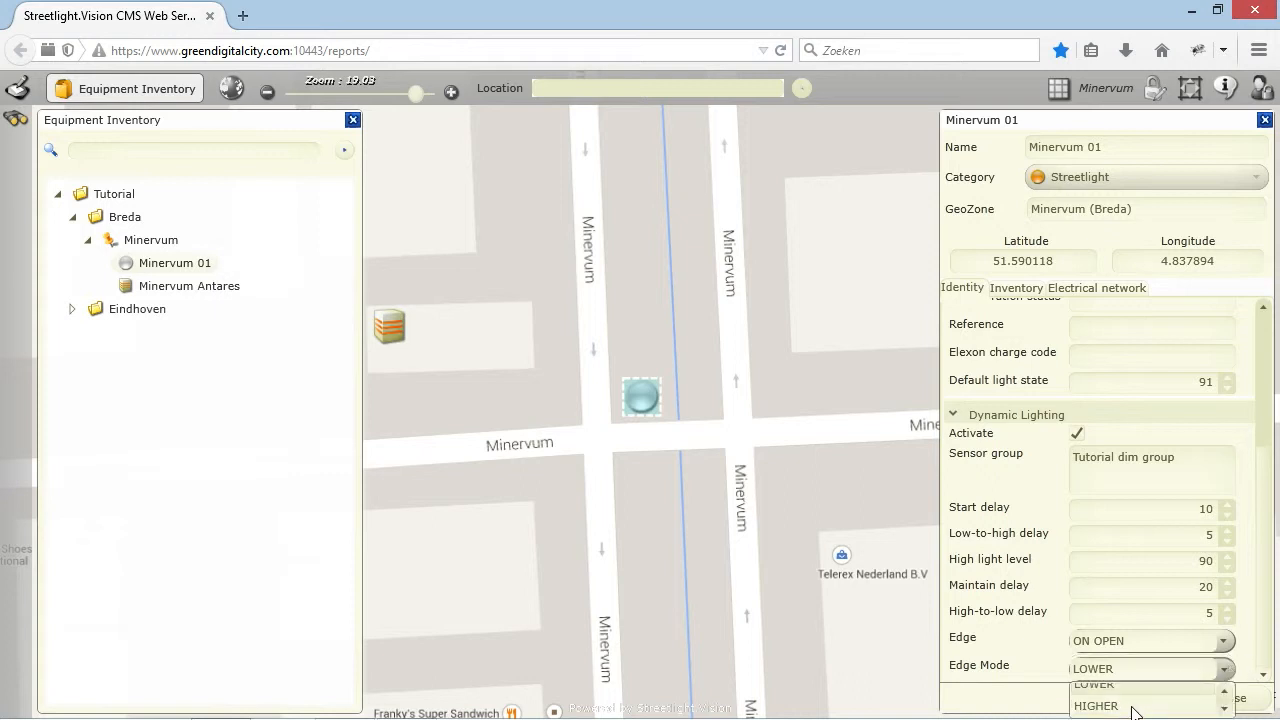
pyautogui.scroll(1, 1133, 706)
pyautogui.click(1131, 699)
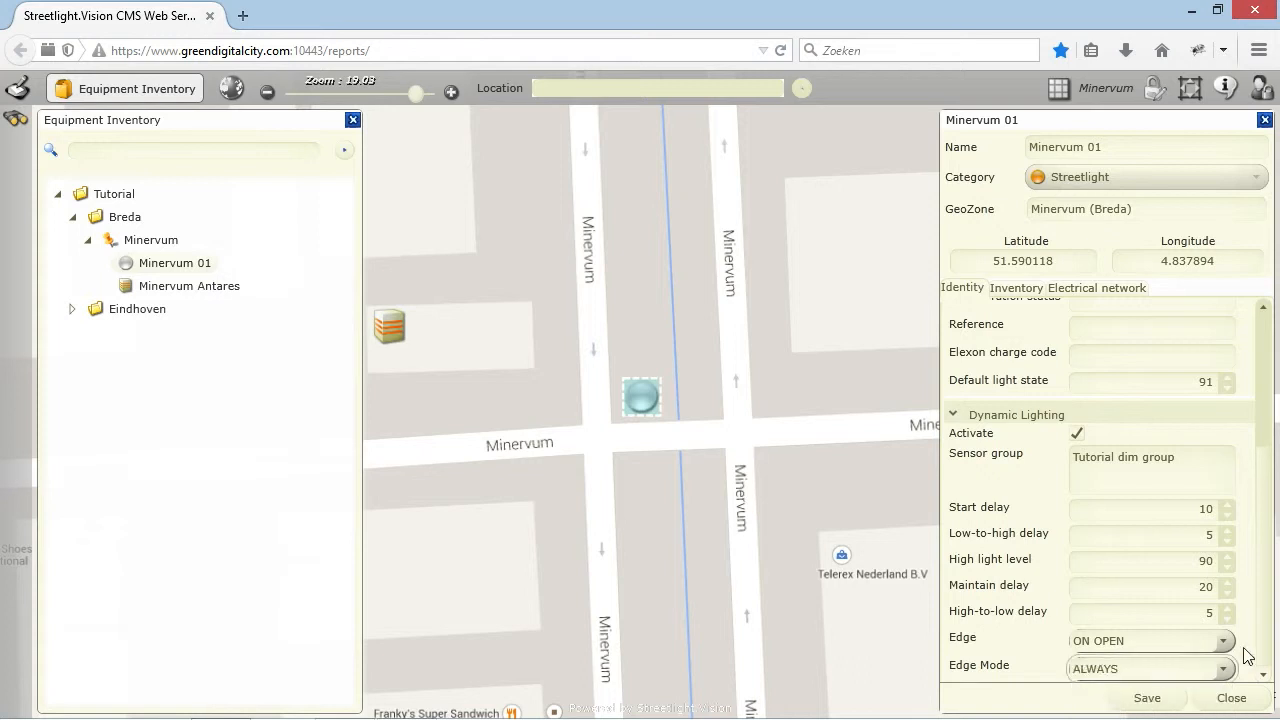
pyautogui.click(1155, 701)
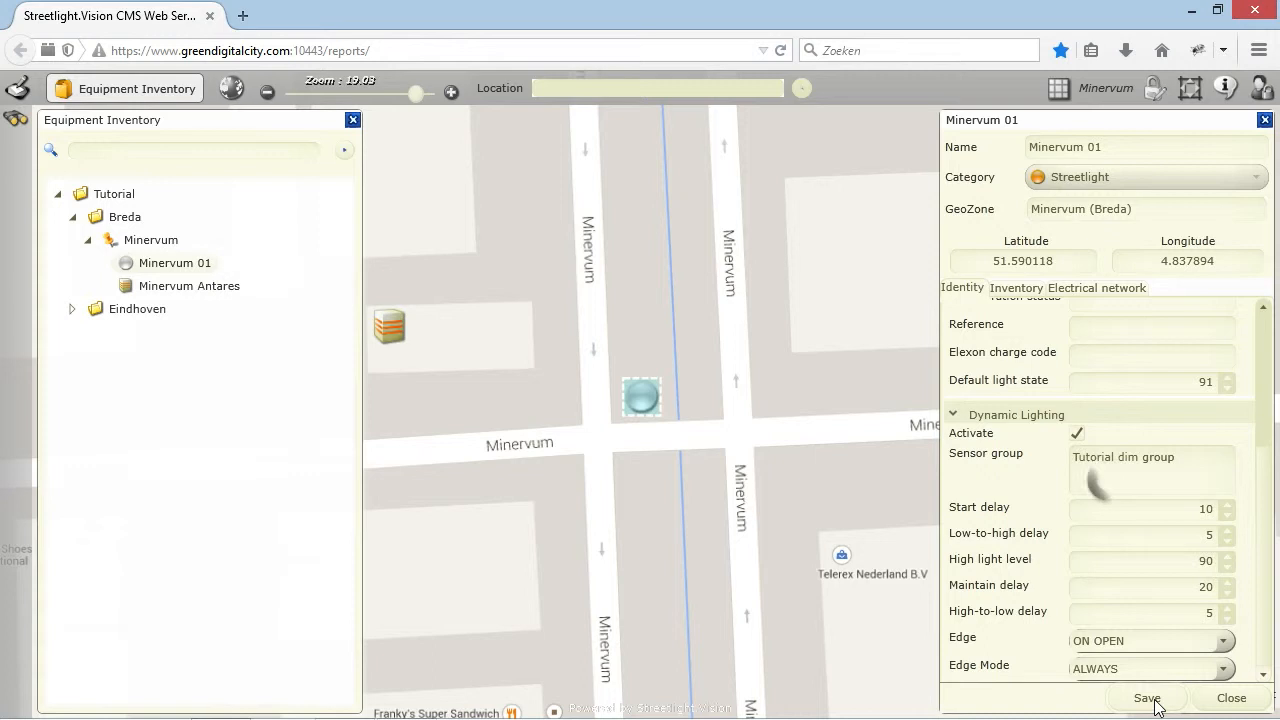
# Review the Dynamic Lighting settings of Minervum 01 and log out of the web application
pyautogui.click(1036, 646)
pyautogui.scroll(-5, 1253, 392)
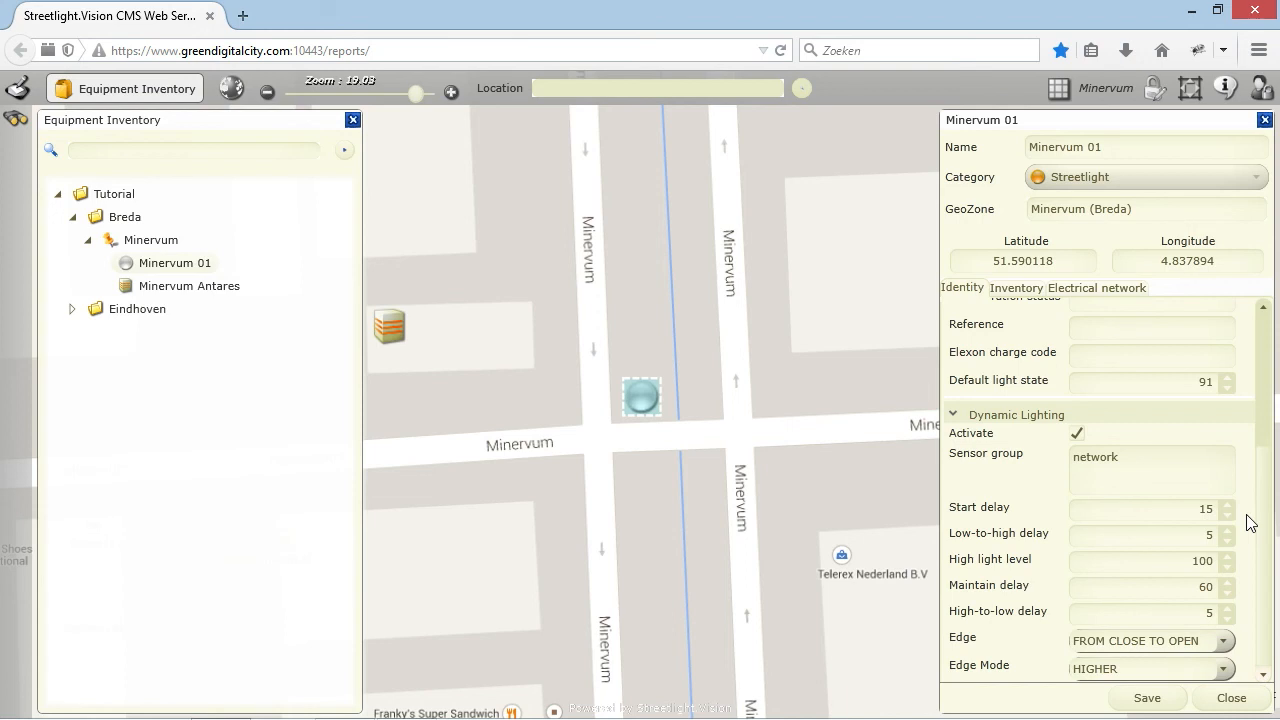
pyautogui.click(1260, 92)
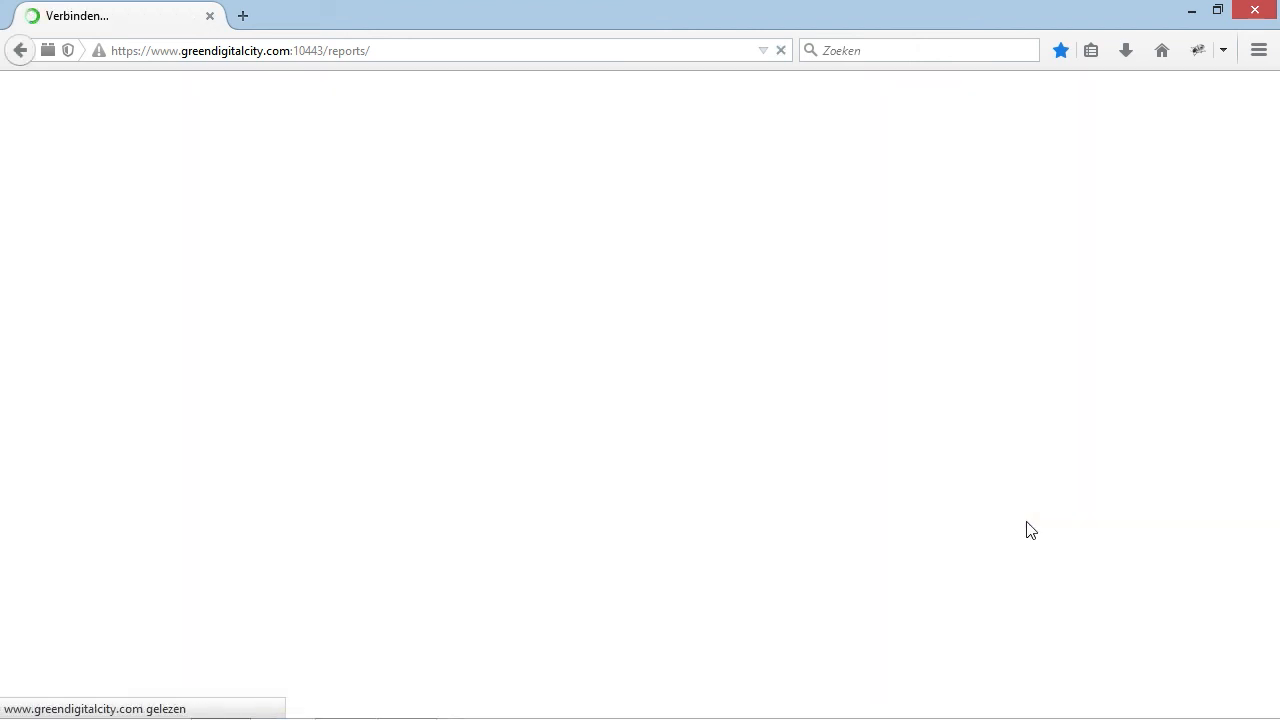